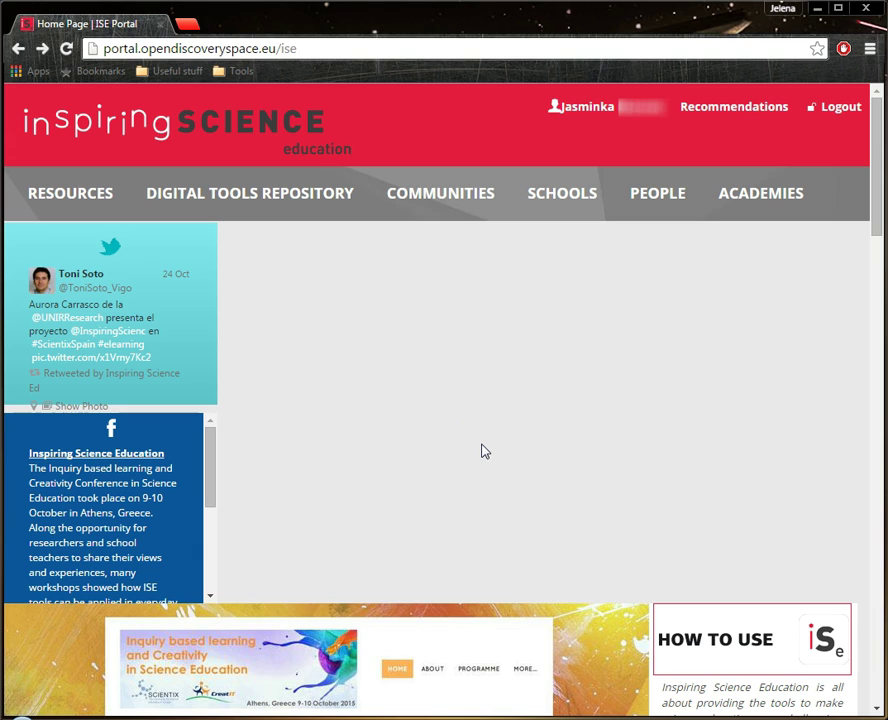
# Open My Area from the username and scroll down to the Resources list of scenarios and lesson plans
pyautogui.click(481, 423)
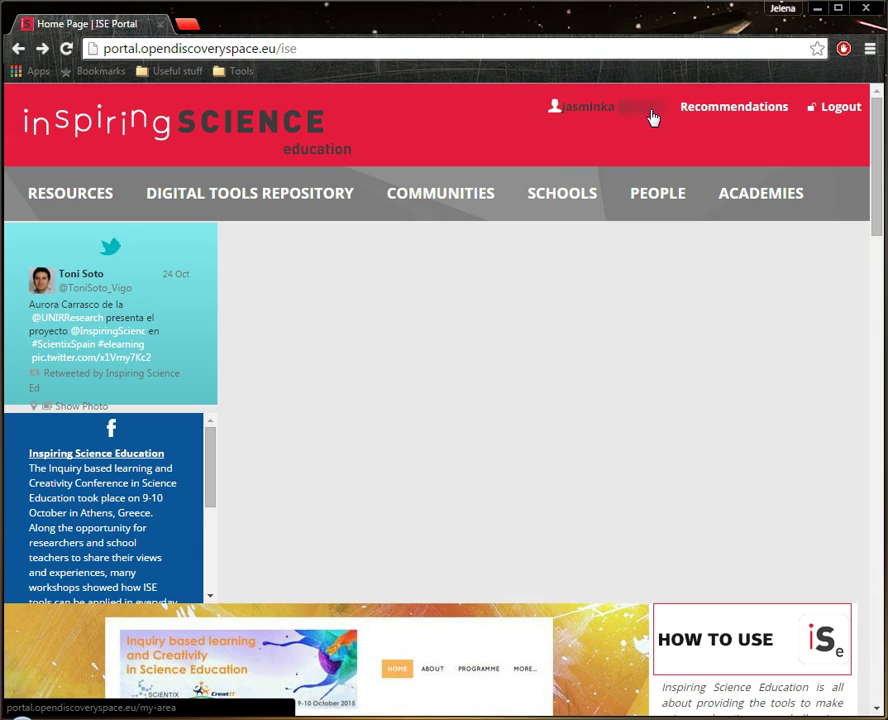
pyautogui.click(650, 117)
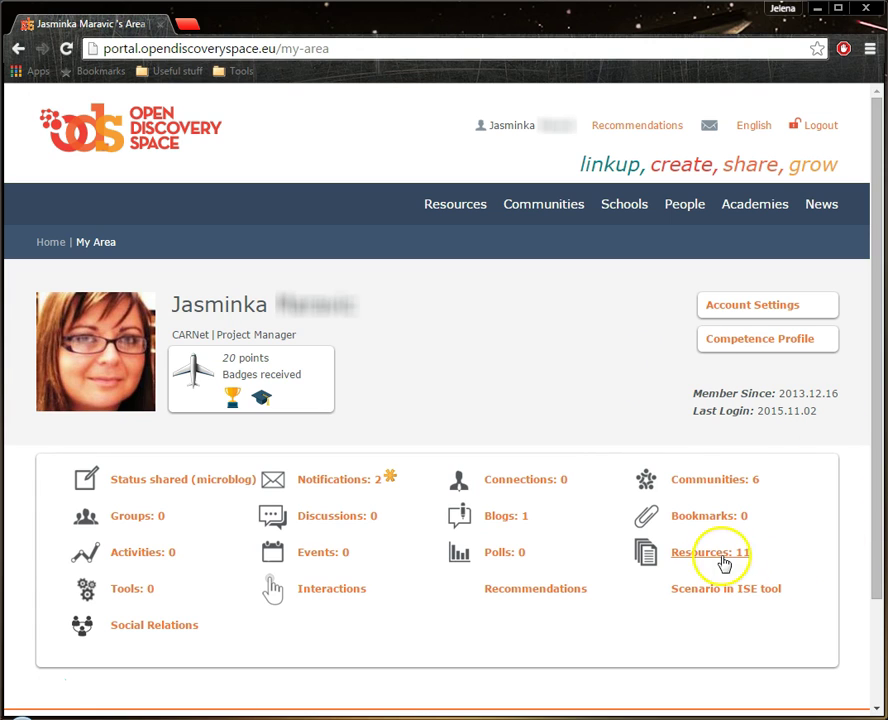
pyautogui.scroll(-4, 709, 561)
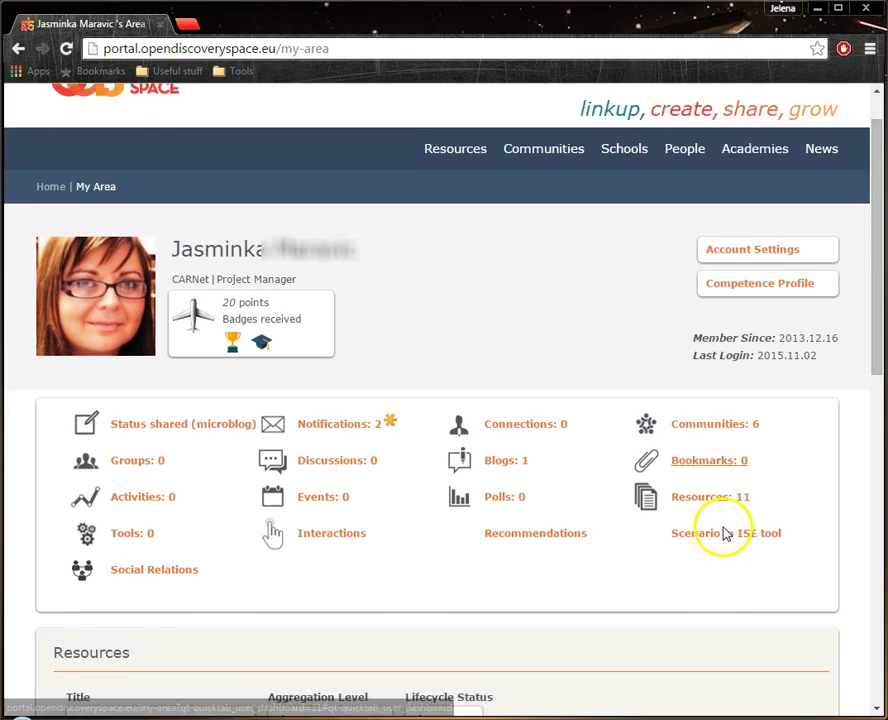
pyautogui.scroll(-1, 713, 491)
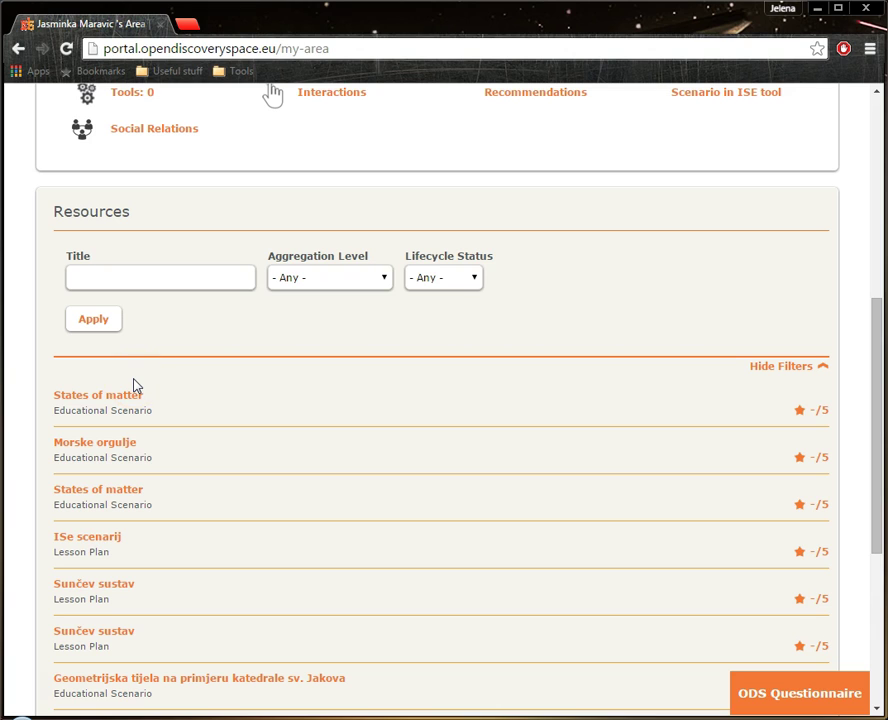
# Open the first 'States of matter' scenario from the Resources list
pyautogui.click(62, 400)
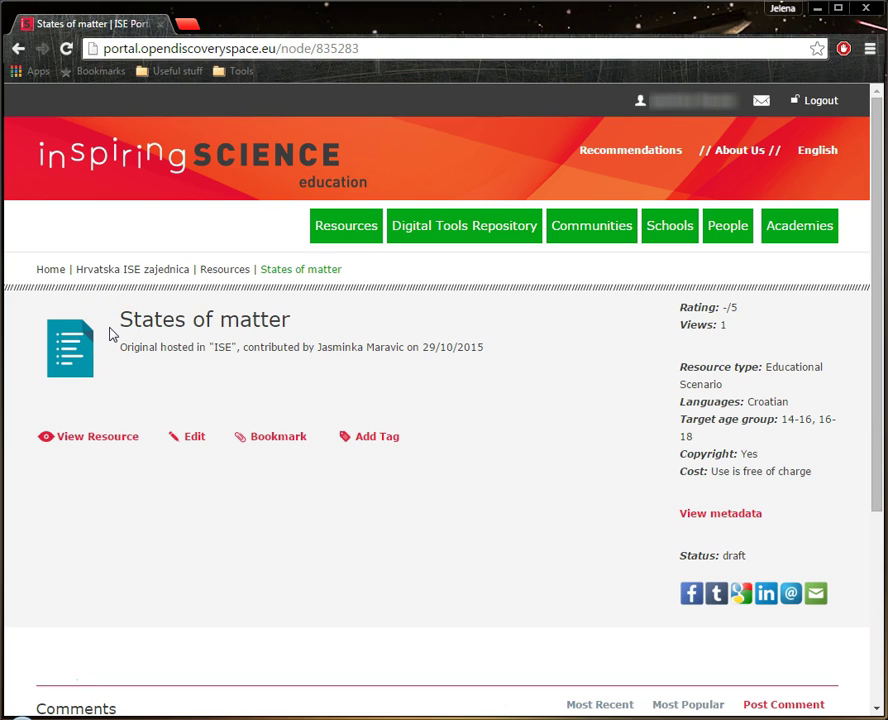
pyautogui.click(111, 321)
# Edit 'States of matter' and review its Summary Page: Draft status, secondary education
pyautogui.click(185, 441)
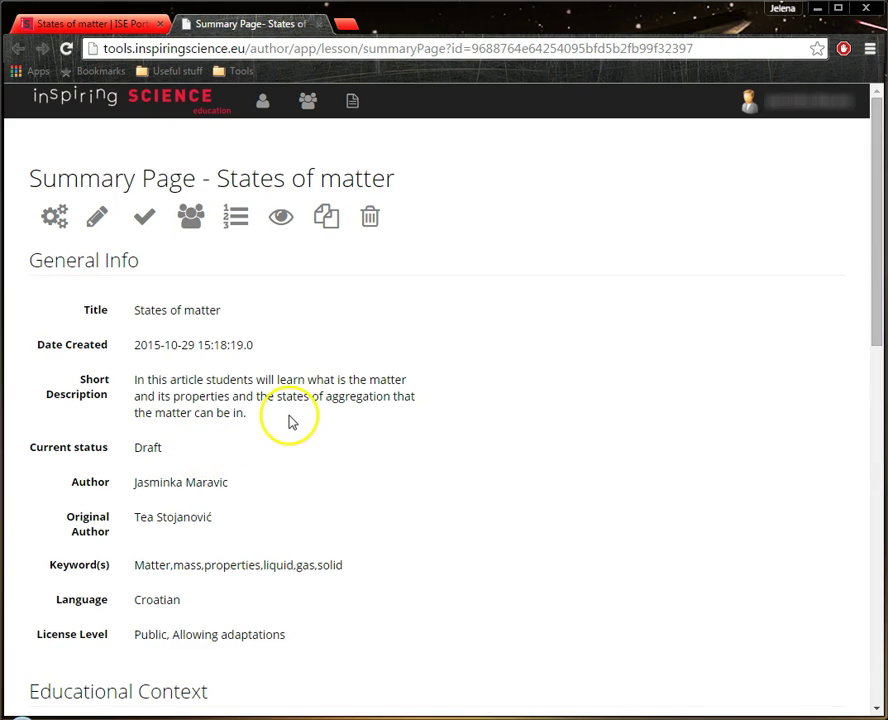
pyautogui.scroll(-3, 293, 424)
pyautogui.scroll(-3, 295, 430)
pyautogui.scroll(6, 296, 432)
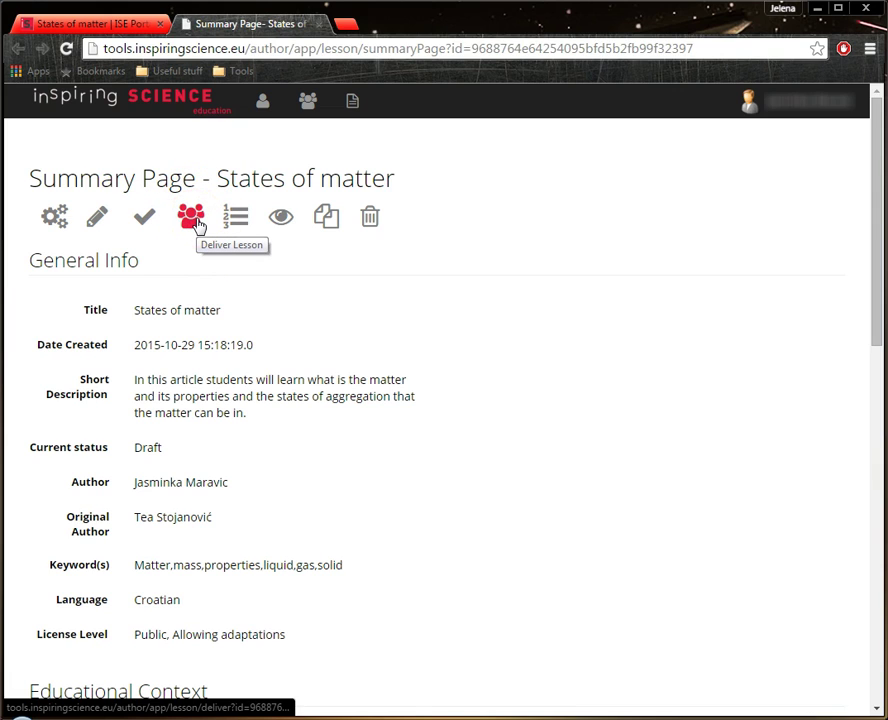
pyautogui.click(194, 233)
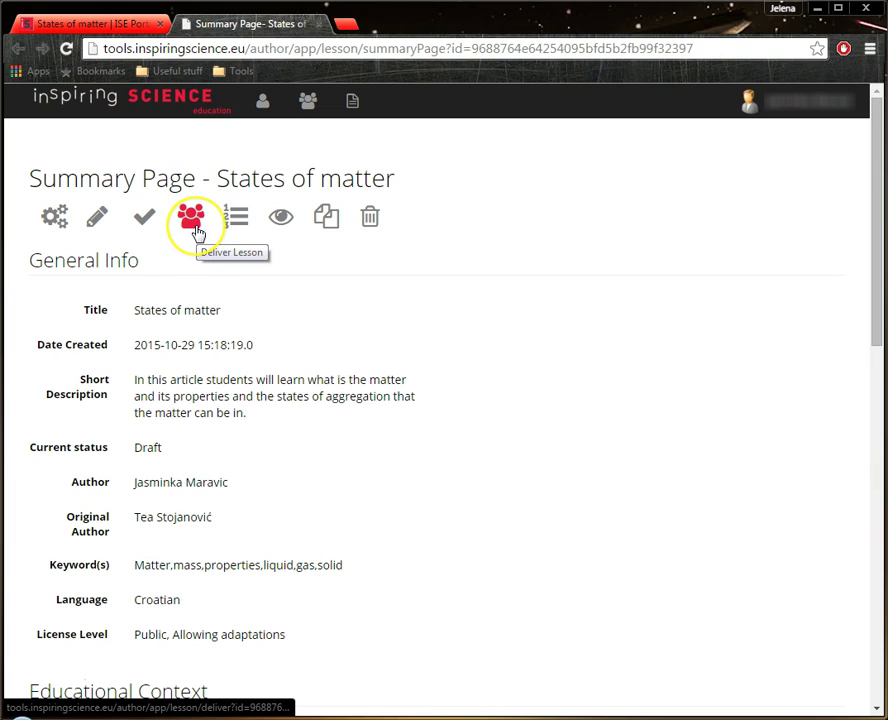
# Deliver the 'States of matter' lesson, listing two deliveries with their teacher and class links
pyautogui.click(197, 232)
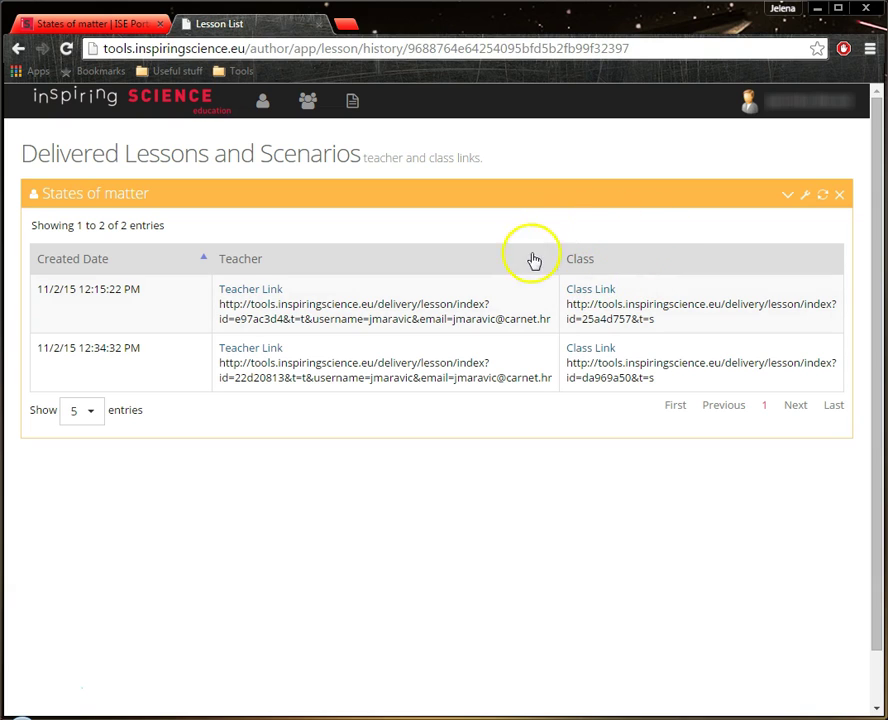
pyautogui.click(587, 291)
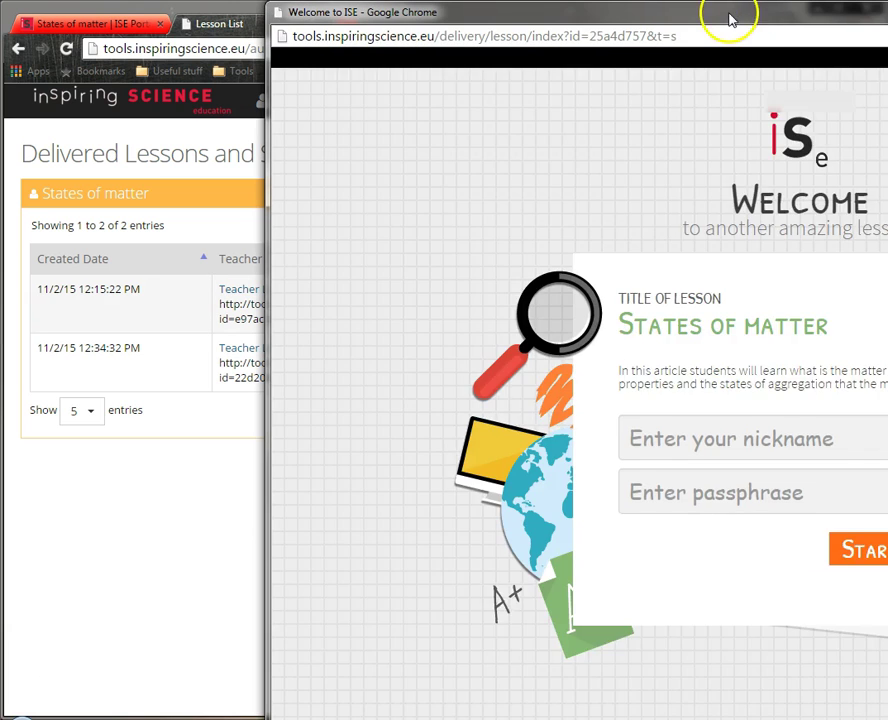
pyautogui.moveTo(730, 18); pyautogui.dragTo(3, 33)
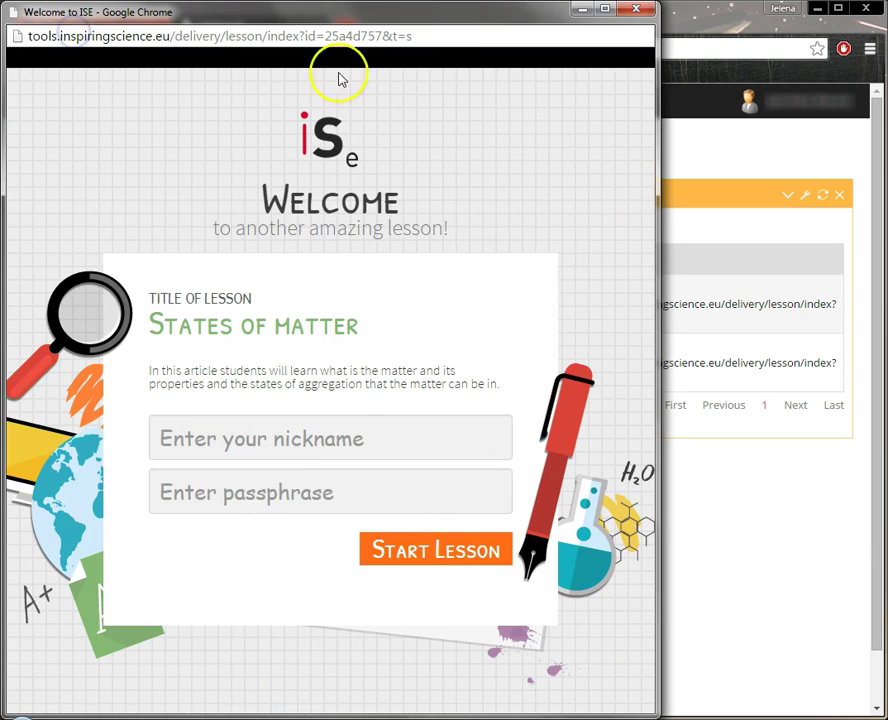
pyautogui.moveTo(655, 149); pyautogui.dragTo(868, 120)
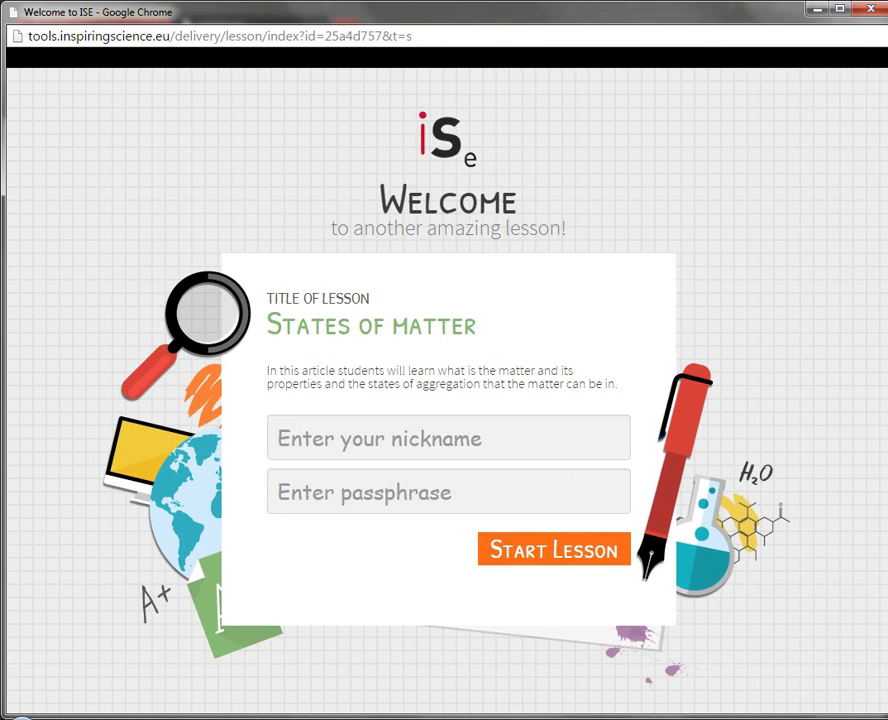
pyautogui.click(305, 437)
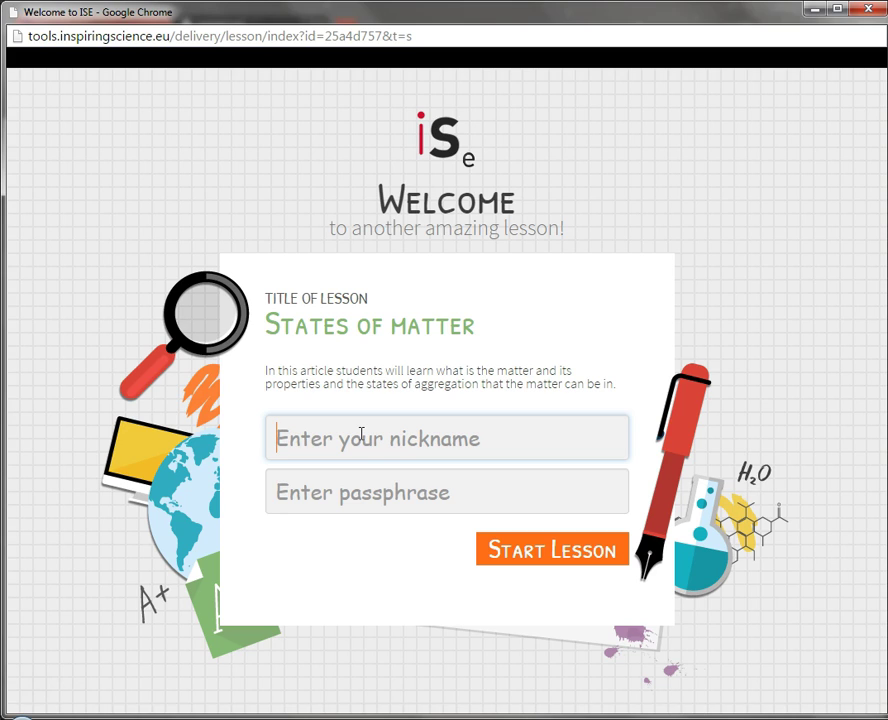
pyautogui.write('Pero')
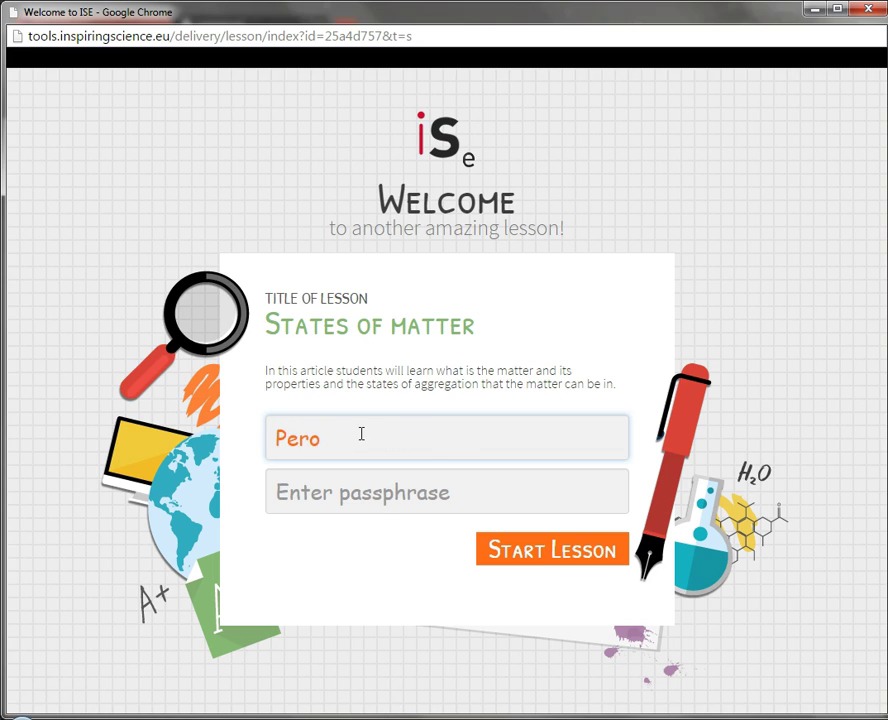
pyautogui.click(365, 487)
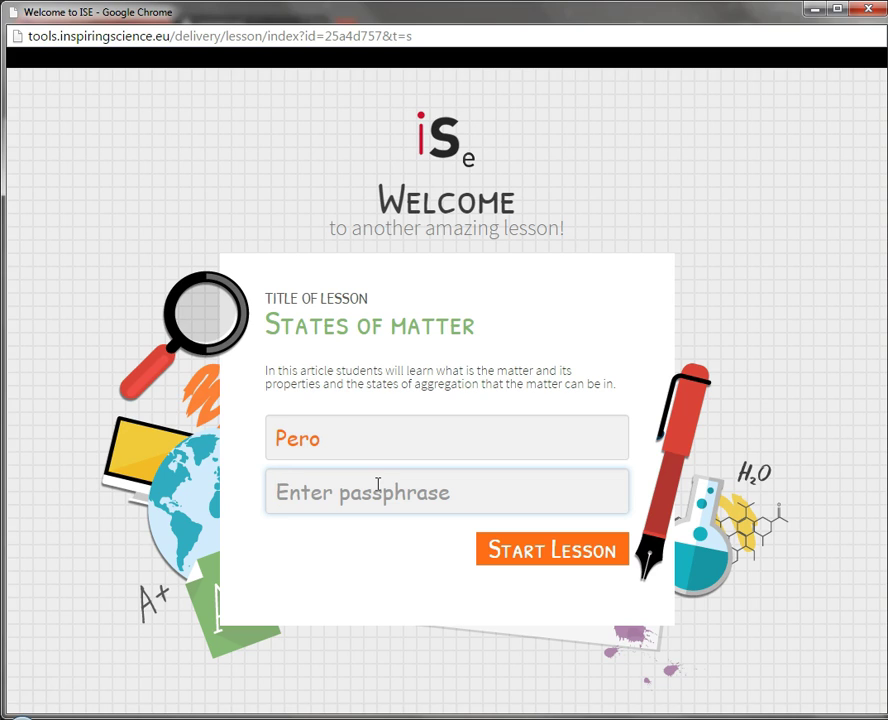
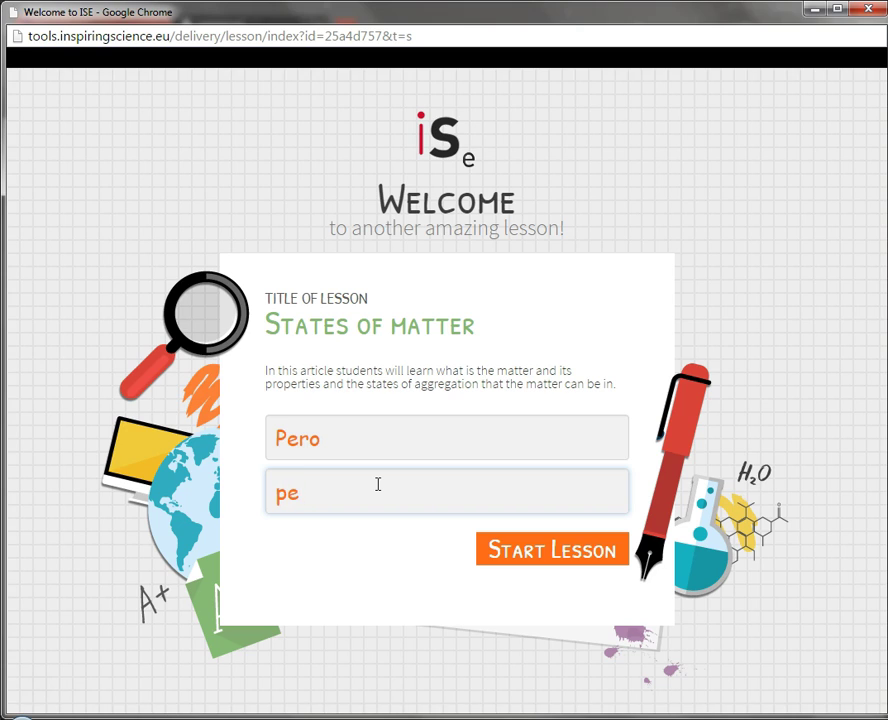
pyautogui.click(872, 12)
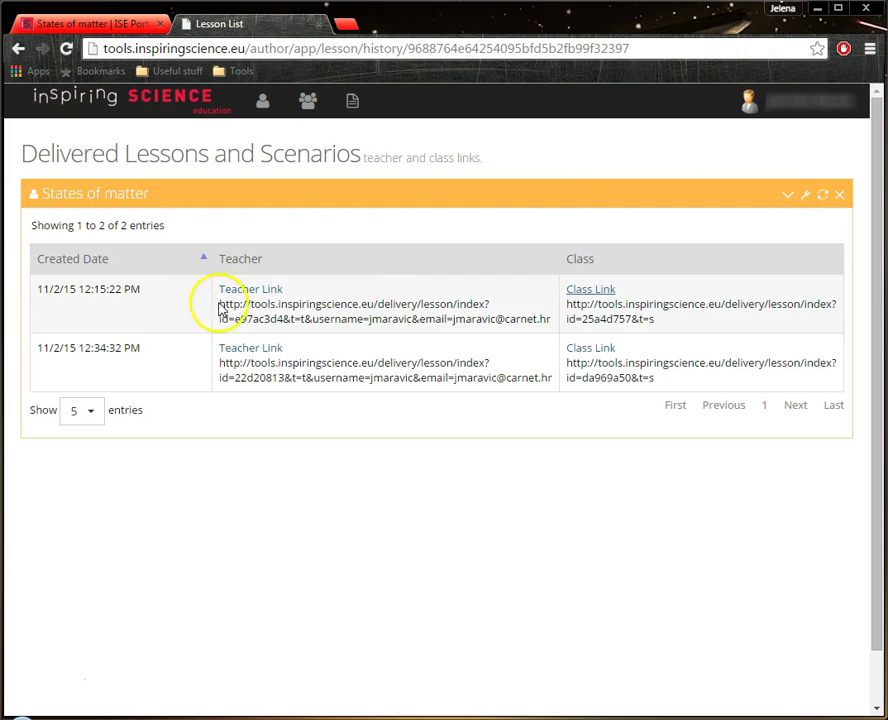
pyautogui.click(253, 290)
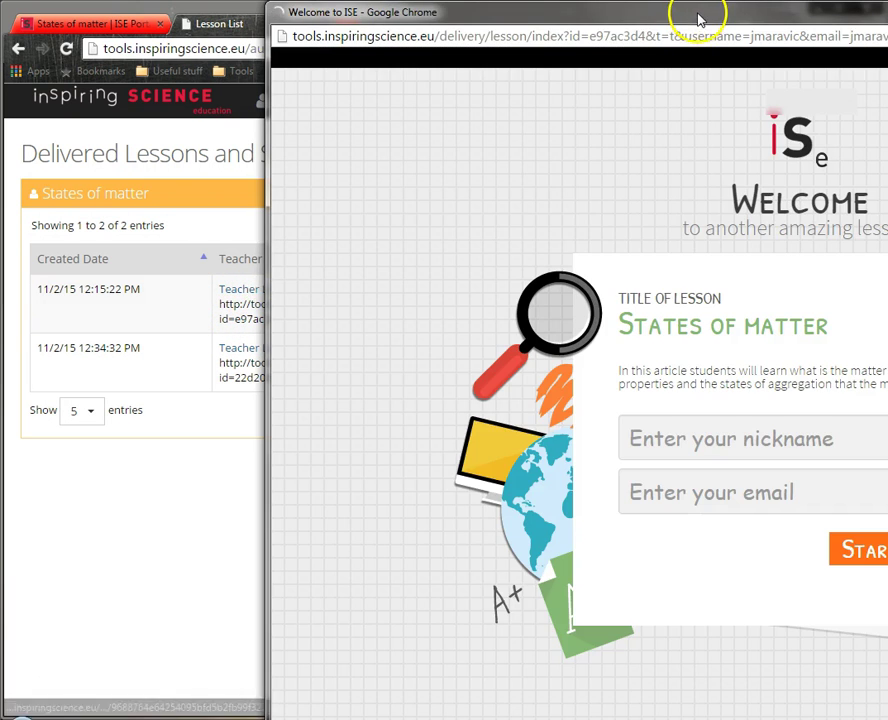
pyautogui.moveTo(698, 16); pyautogui.dragTo(400, 16)
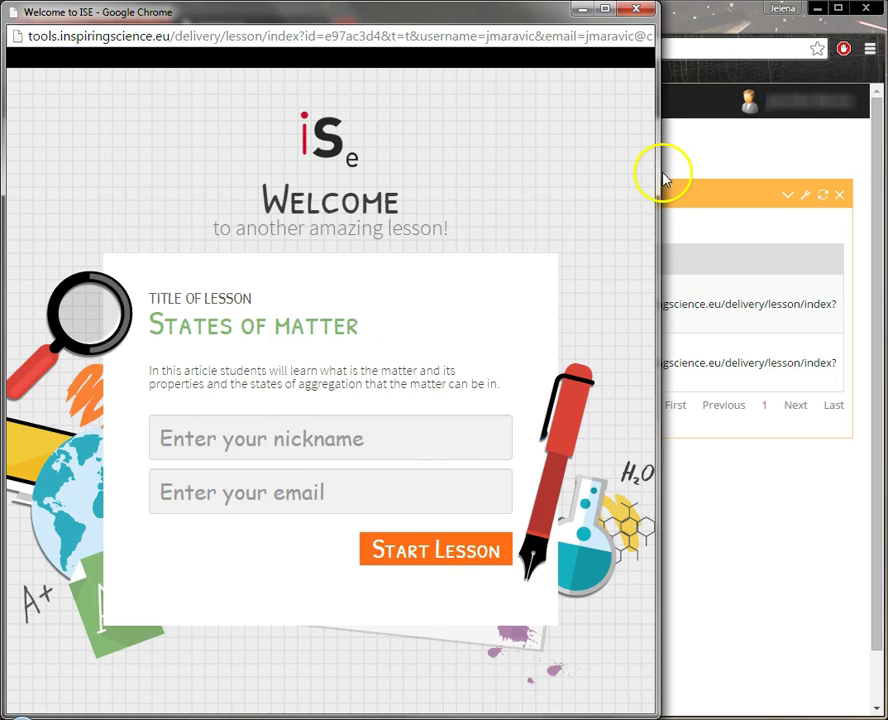
pyautogui.moveTo(657, 176); pyautogui.dragTo(886, 171)
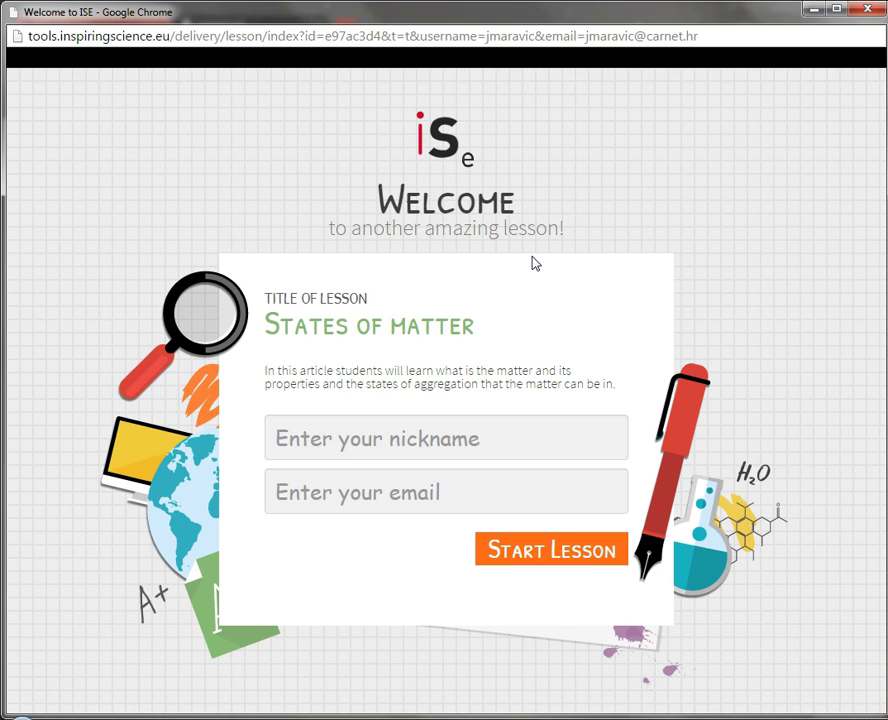
pyautogui.click(410, 448)
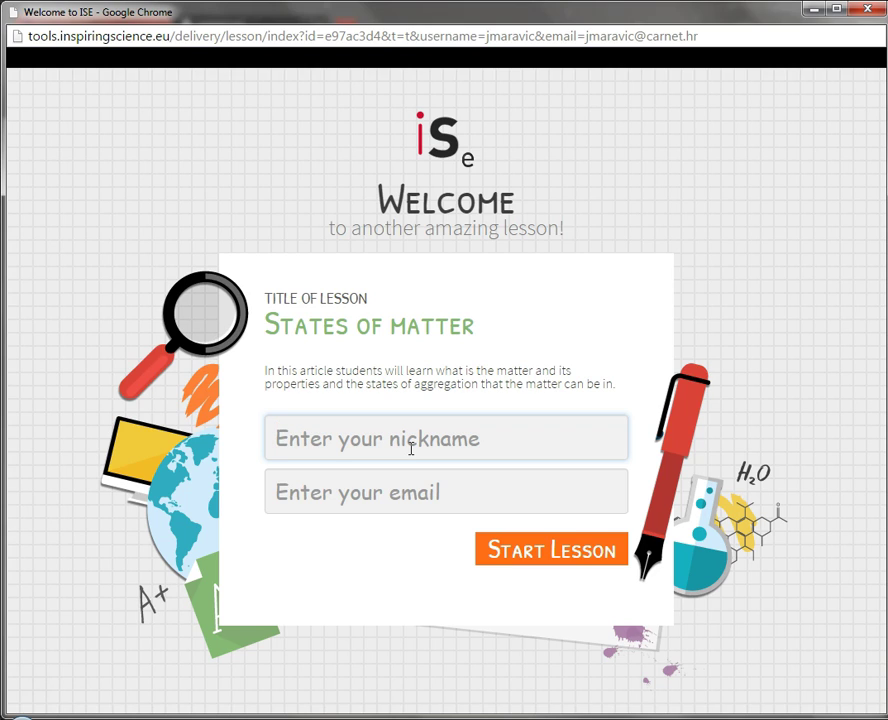
pyautogui.press('Tab')
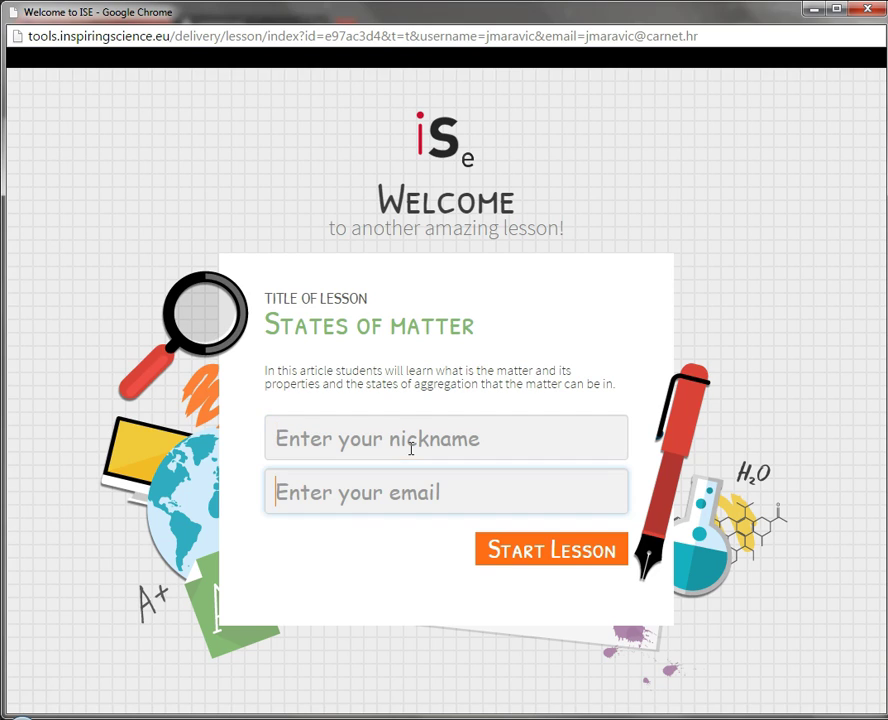
pyautogui.click(392, 425)
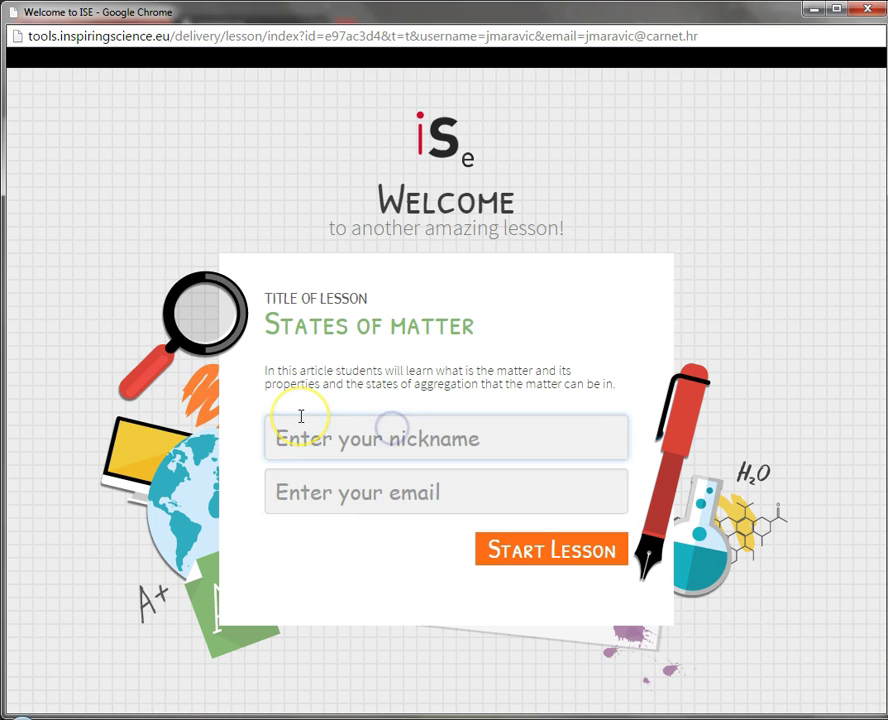
pyautogui.write('Nastavnik')
pyautogui.press('Tab')
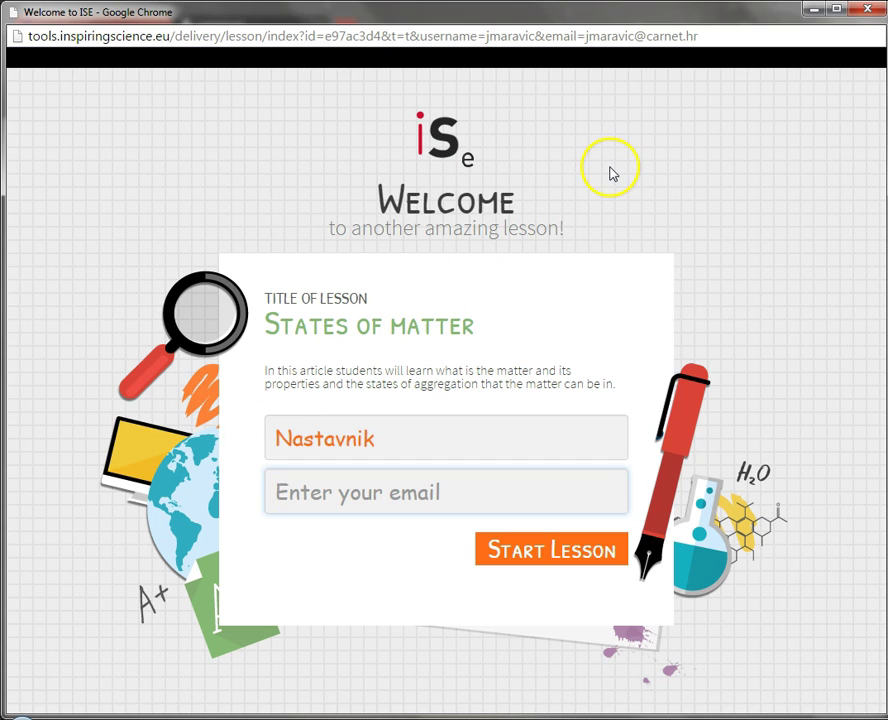
pyautogui.click(866, 9)
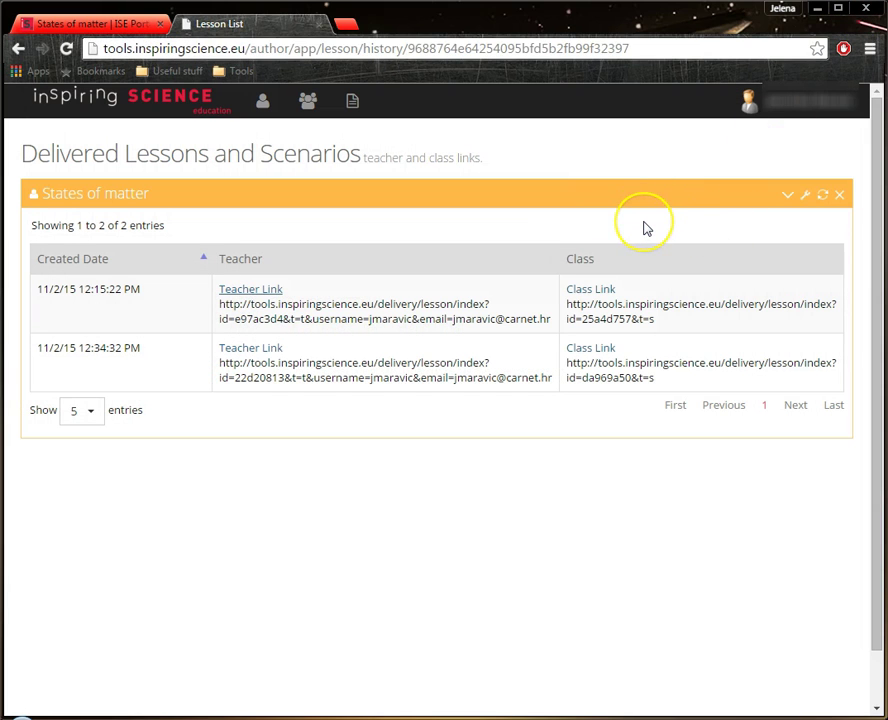